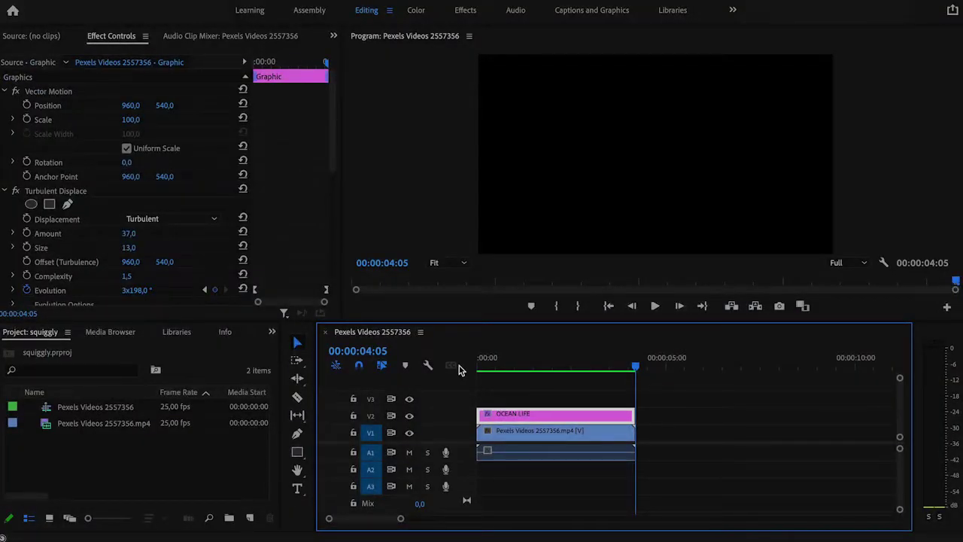
# Step: Move the playhead back to 00:00:00:00 at the start of the sequence
pyautogui.click(481, 367)
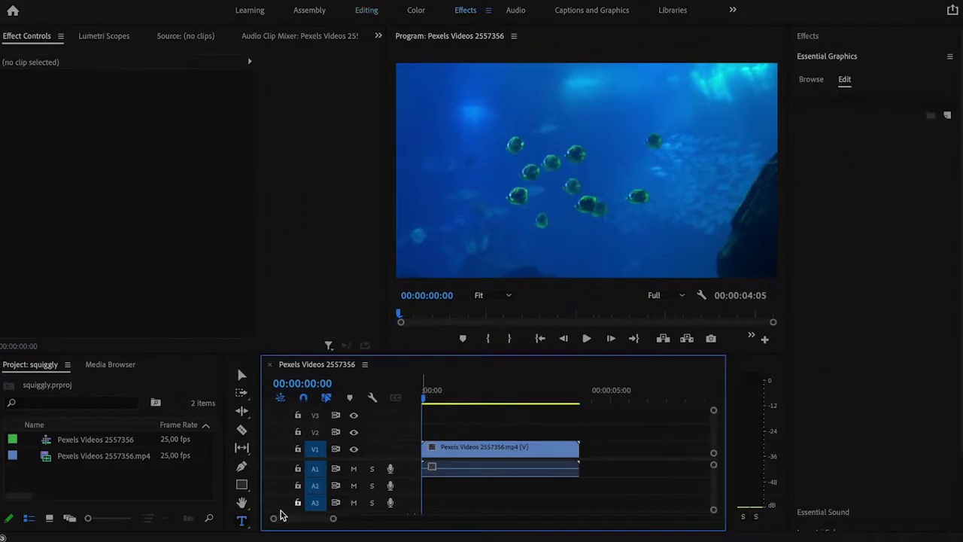
# Step: Type an 'OCEAN LIFE' title on the video frame
pyautogui.click(242, 520)
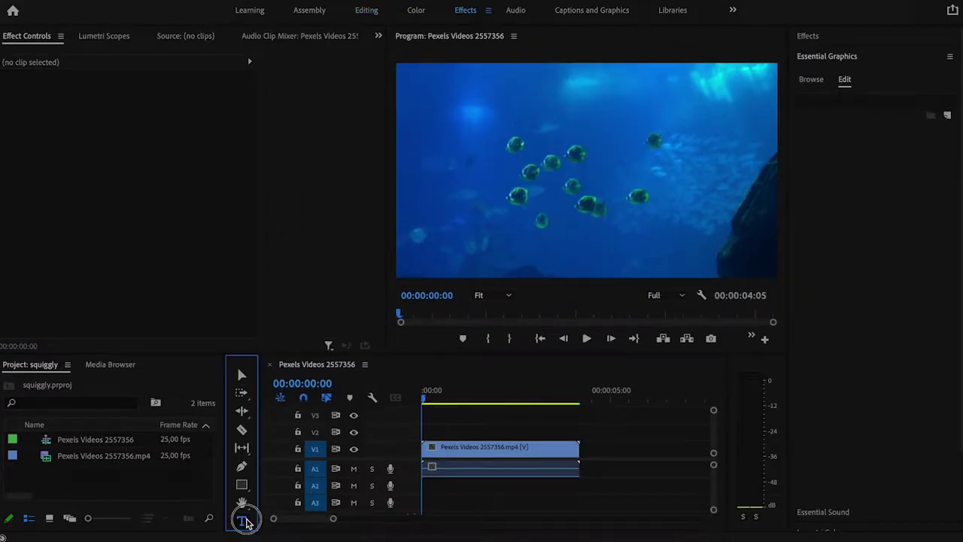
pyautogui.click(575, 196)
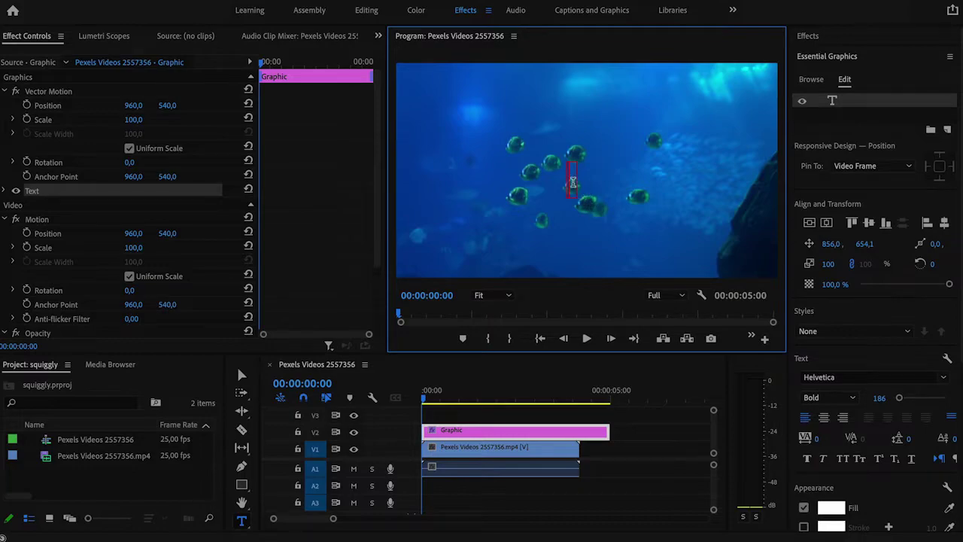
pyautogui.write('O')
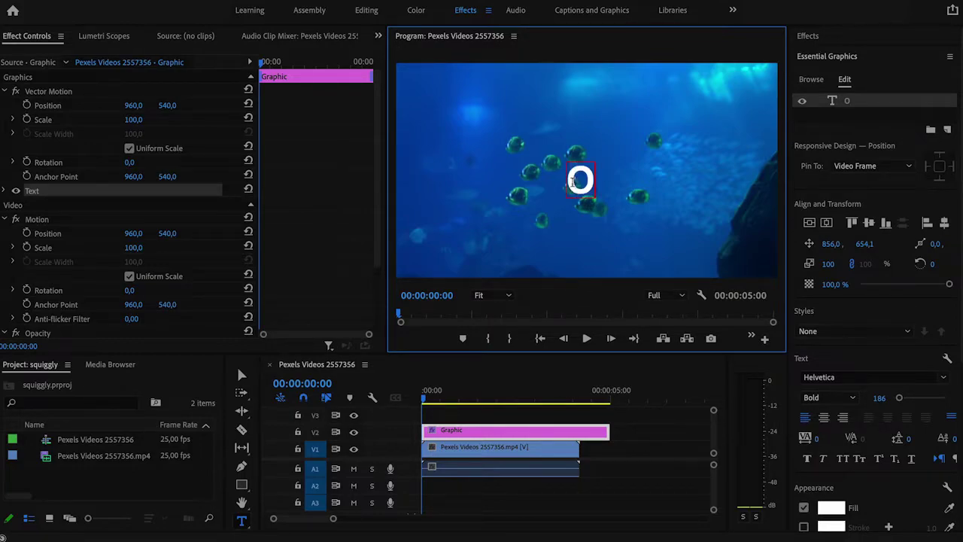
pyautogui.write('CEAN LIF')
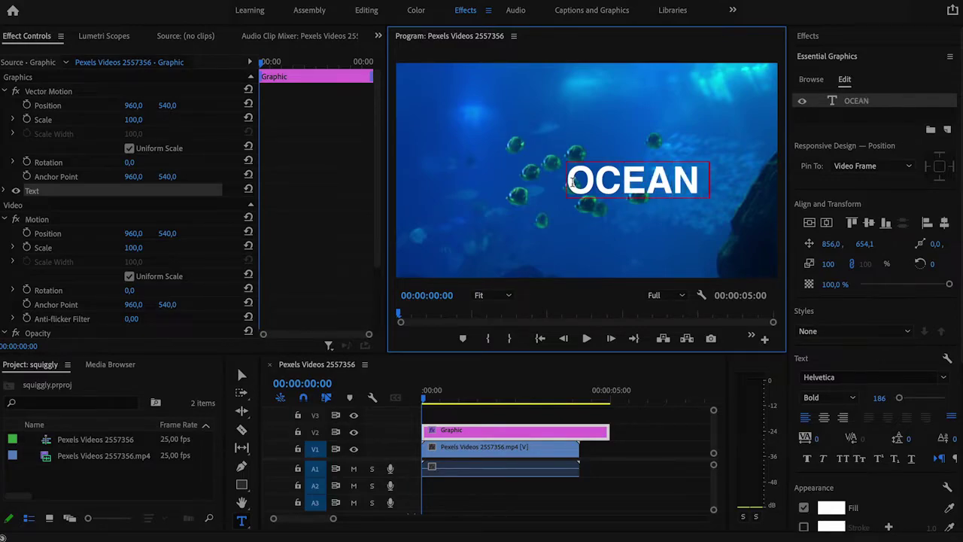
pyautogui.write('E')
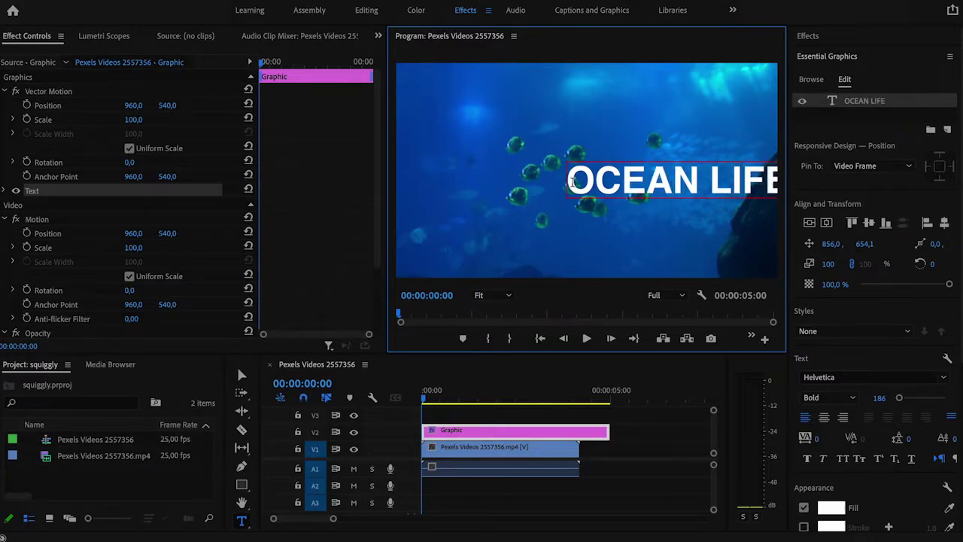
# Step: Centre the title horizontally and vertically, and trim its clip to end with the footage
pyautogui.click(826, 224)
pyautogui.click(808, 223)
pyautogui.click(608, 431)
pyautogui.moveTo(608, 432); pyautogui.dragTo(588, 431)
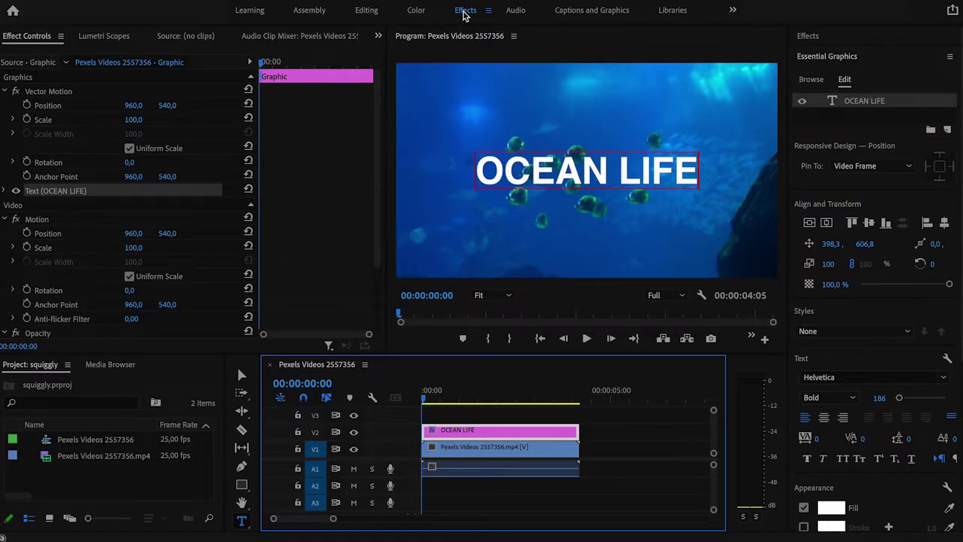
# Step: Search the effects for 'turbul' and drag Turbulent Displace onto the OCEAN LIFE title clip
pyautogui.click(808, 38)
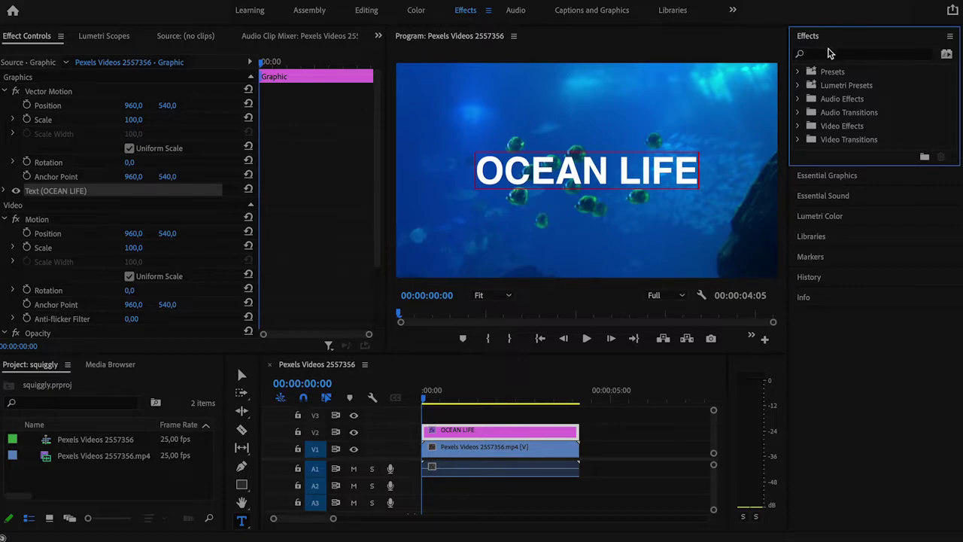
pyautogui.click(828, 54)
pyautogui.write('turbul')
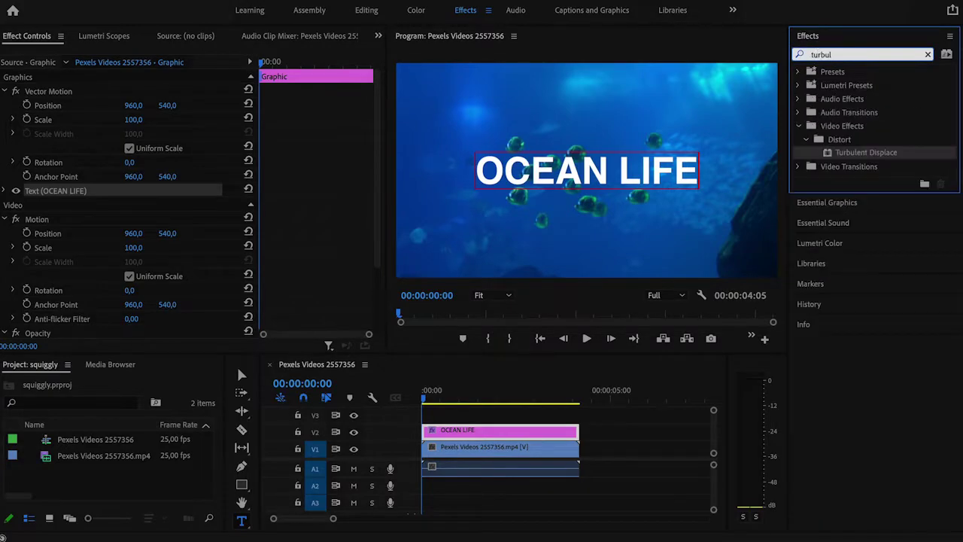
pyautogui.click(367, 11)
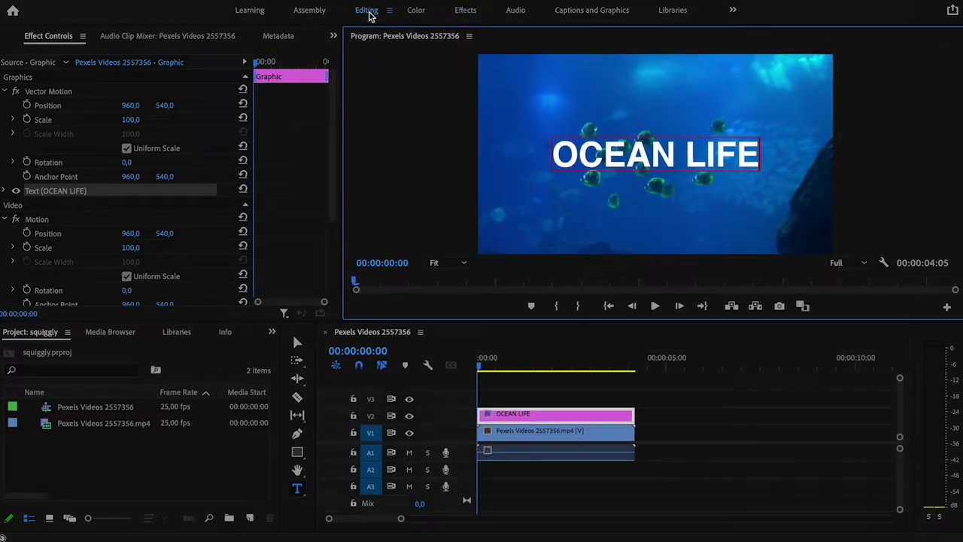
pyautogui.click(273, 333)
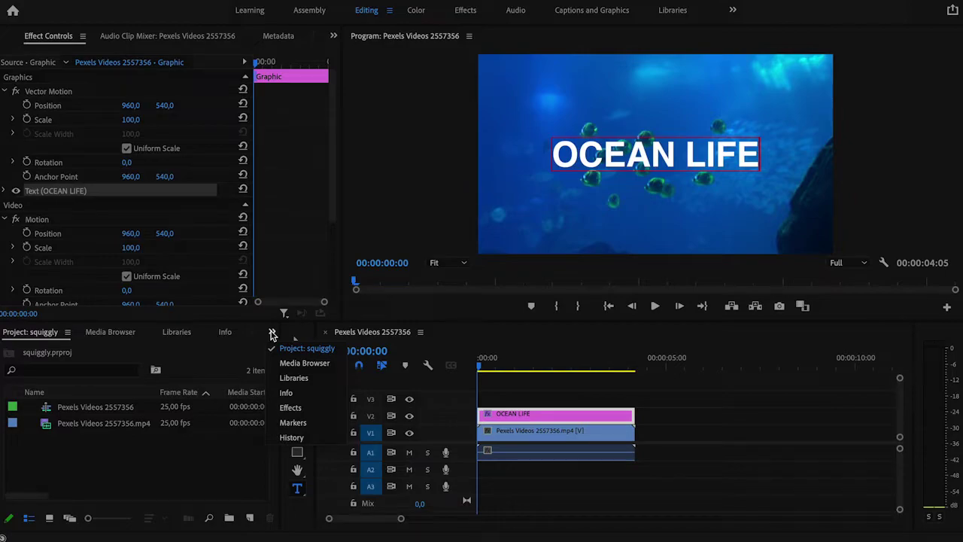
pyautogui.click(298, 409)
pyautogui.click(79, 452)
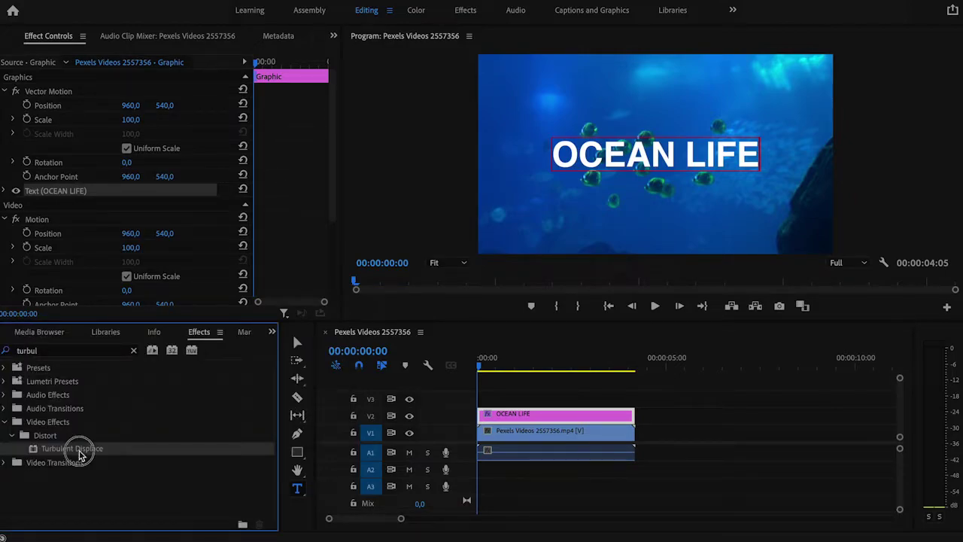
pyautogui.moveTo(79, 455); pyautogui.dragTo(522, 415)
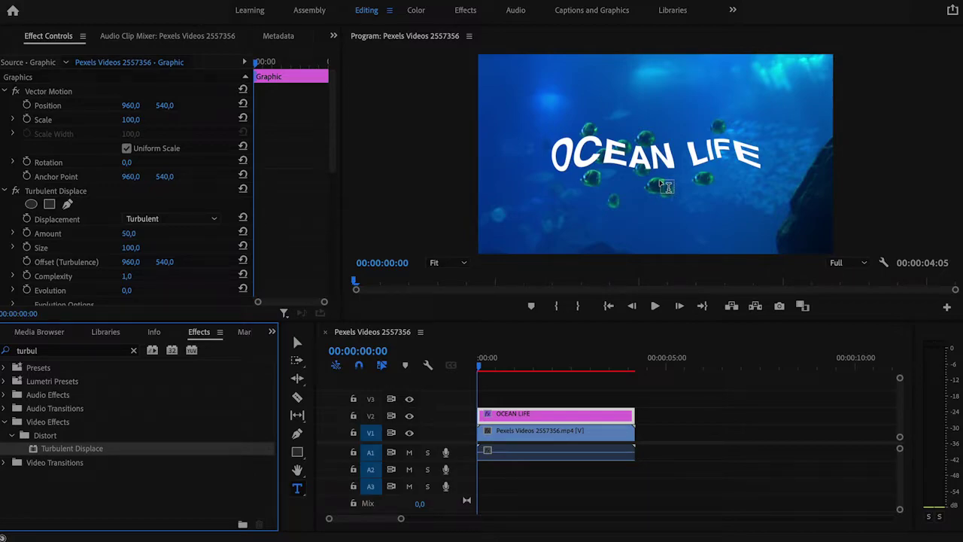
pyautogui.click(580, 417)
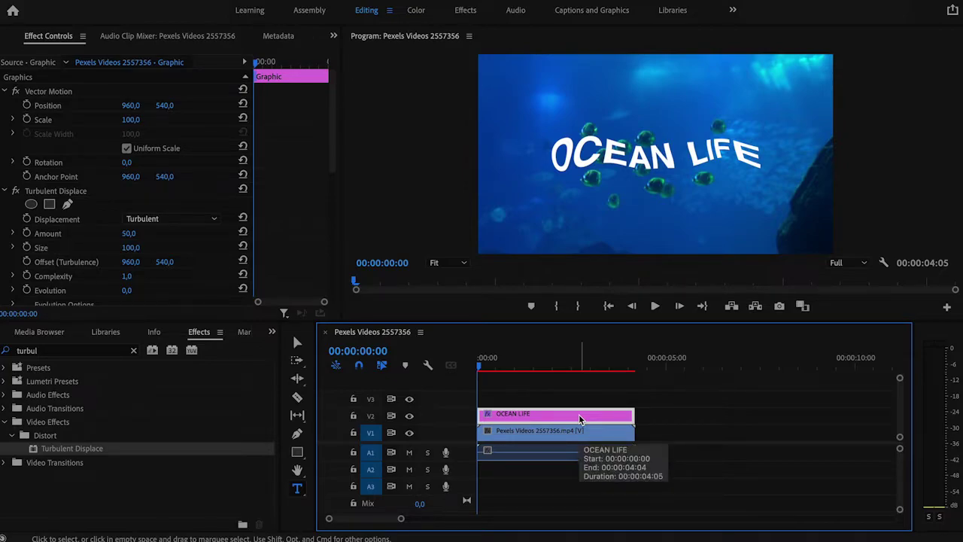
pyautogui.click(50, 38)
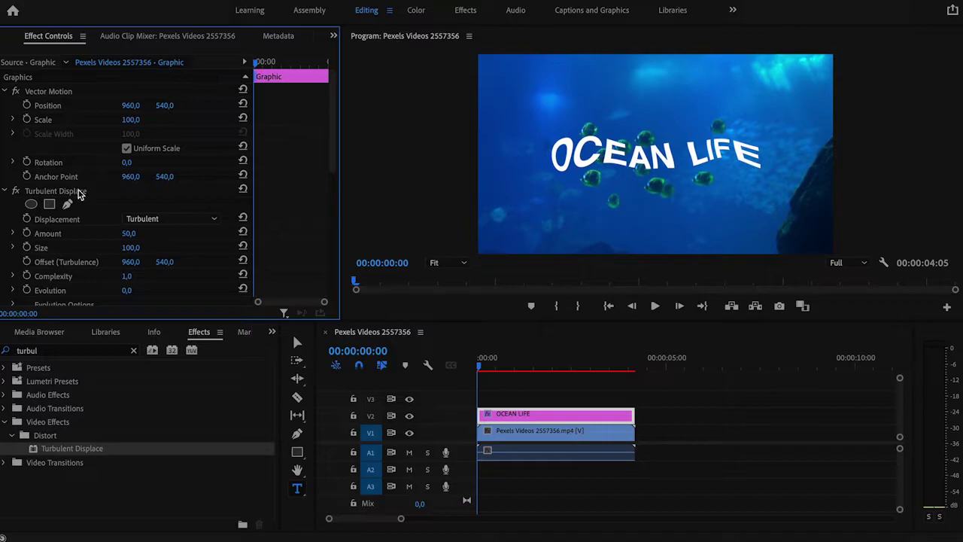
pyautogui.scroll(-3, 79, 194)
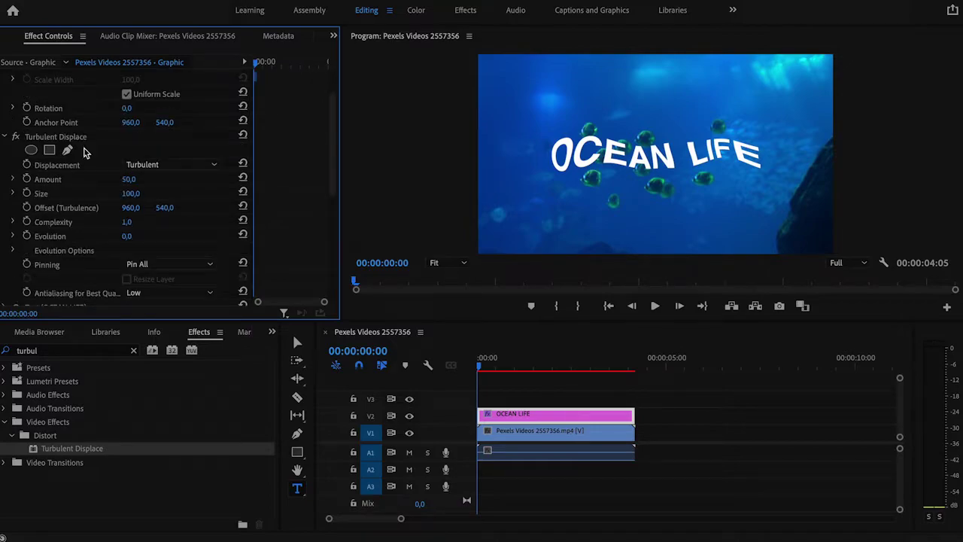
pyautogui.click(211, 167)
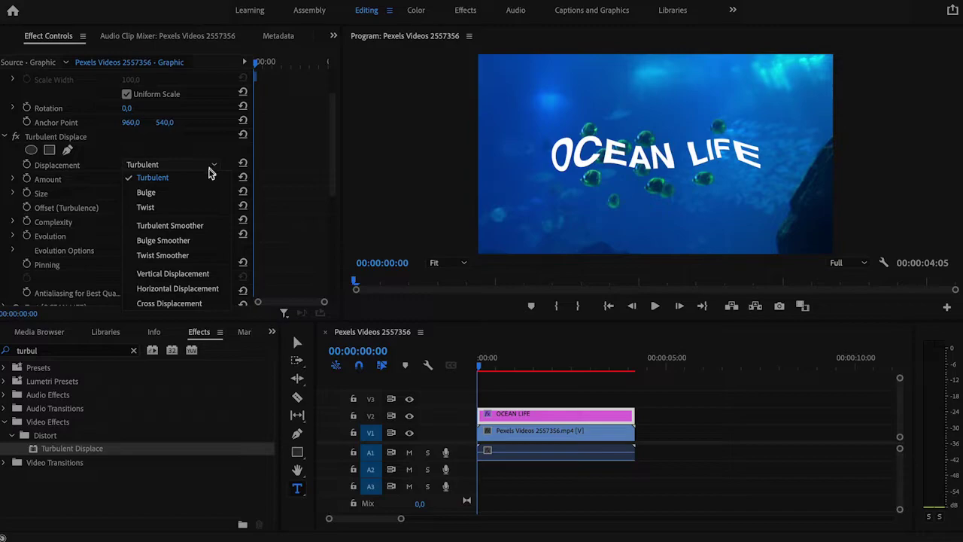
pyautogui.click(208, 182)
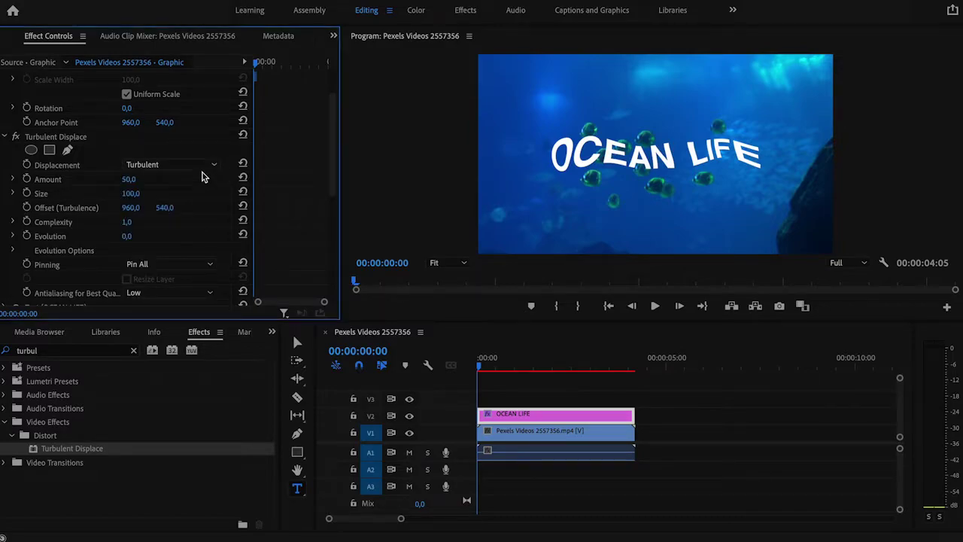
pyautogui.click(203, 168)
pyautogui.click(202, 226)
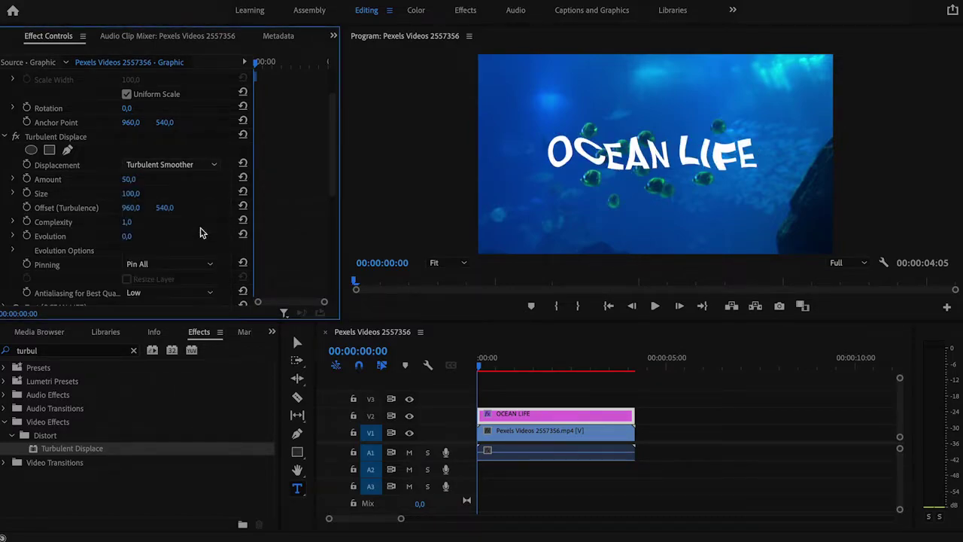
pyautogui.click(189, 170)
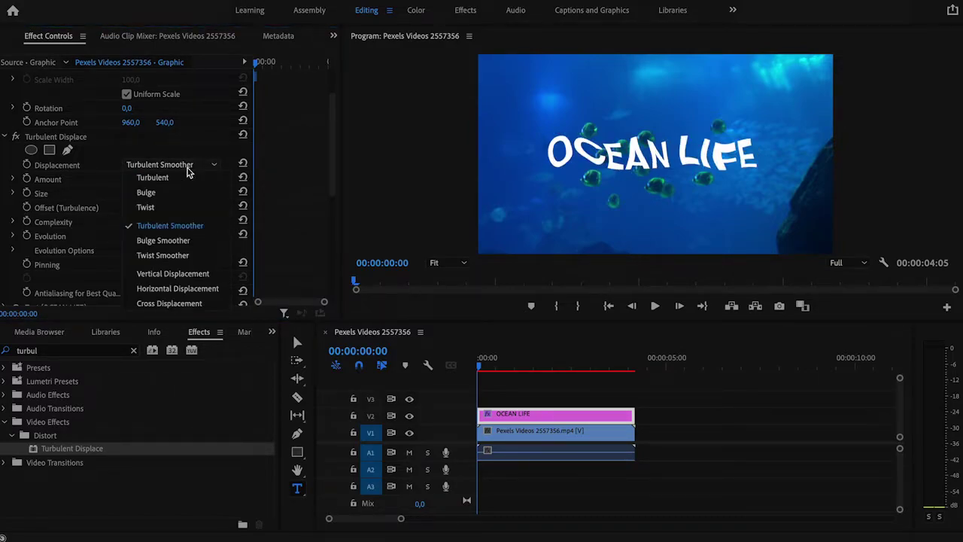
pyautogui.click(186, 209)
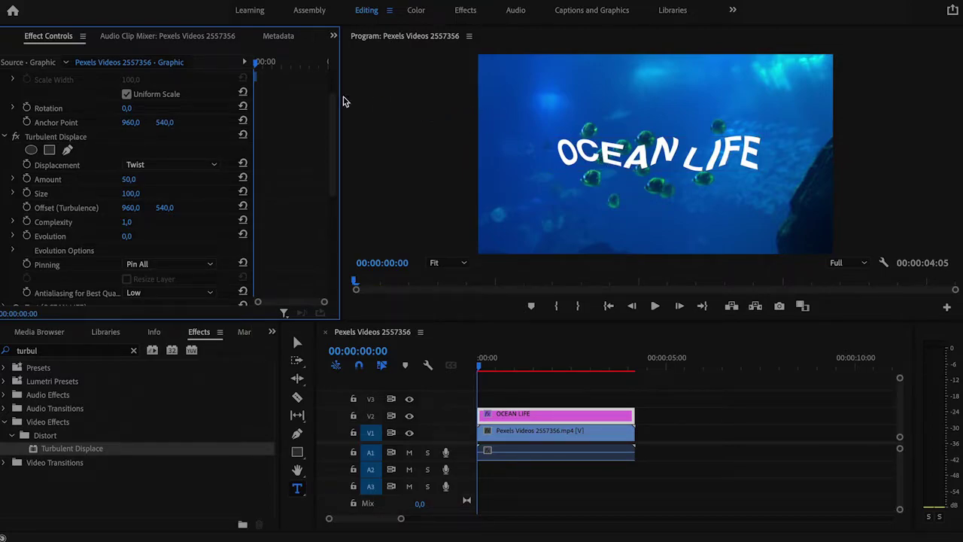
pyautogui.click(195, 167)
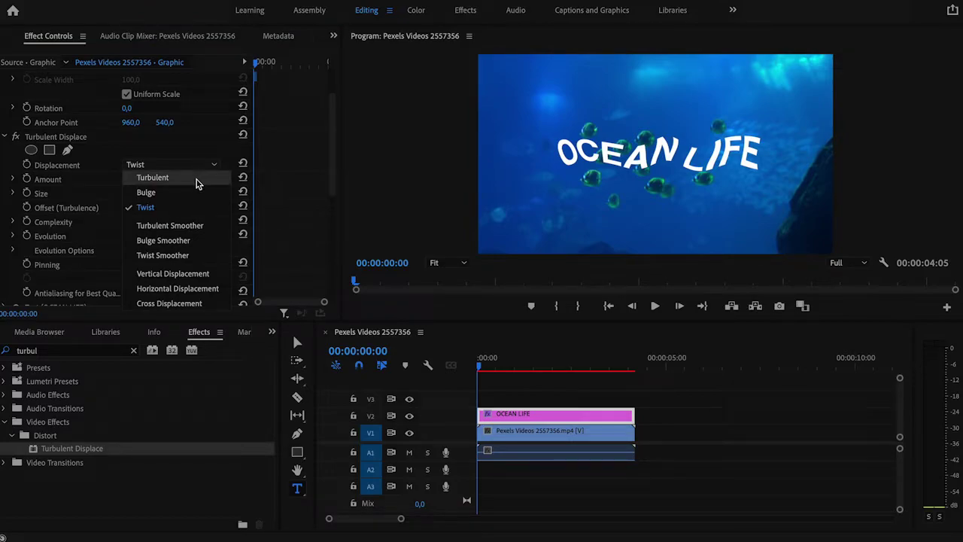
pyautogui.click(196, 181)
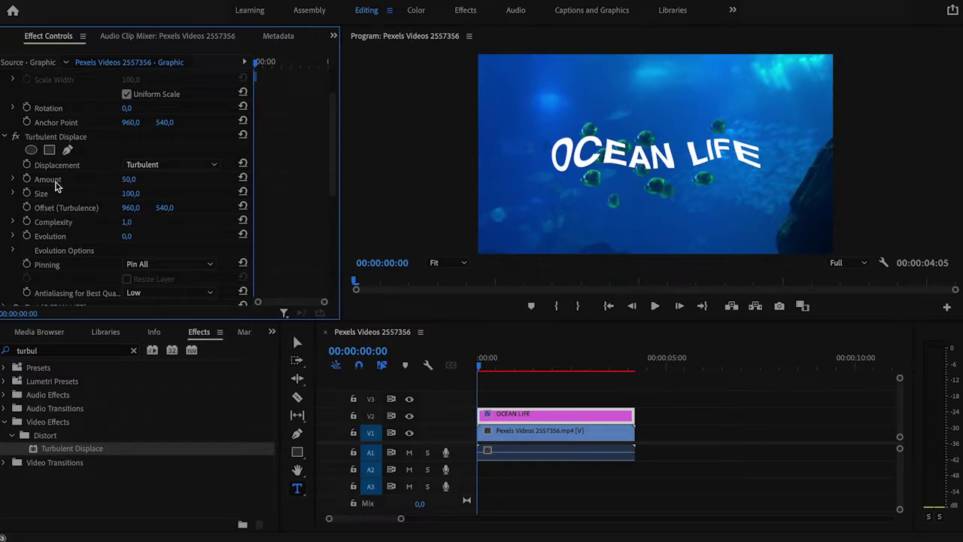
# Step: Set Turbulent Displace Amount to 37 and Size to 13, then preview the first second
pyautogui.moveTo(128, 179)
pyautogui.mouseDown()
pyautogui.moveTo(169, 179)
pyautogui.moveTo(126, 179)
pyautogui.moveTo(143, 178)
pyautogui.mouseUp()
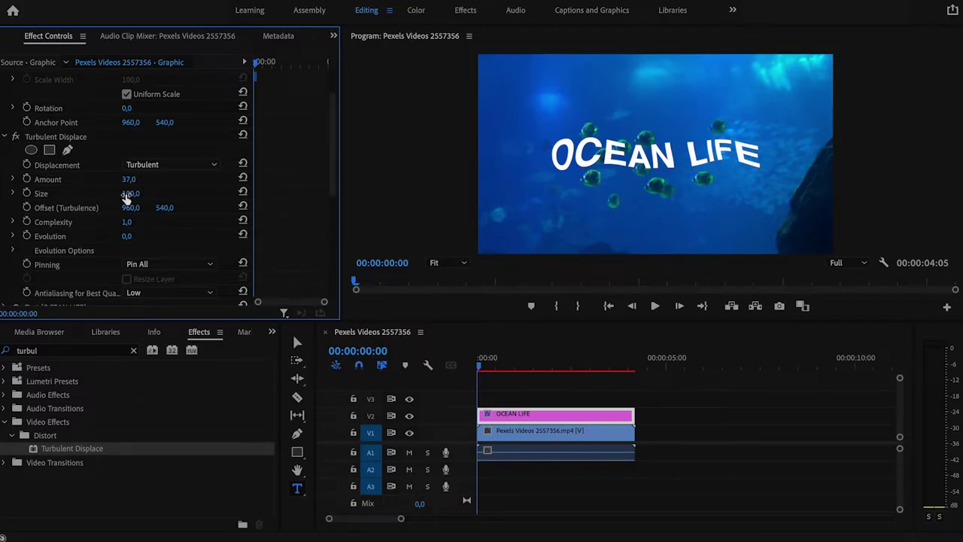
pyautogui.moveTo(126, 195)
pyautogui.mouseDown()
pyautogui.moveTo(151, 194)
pyautogui.moveTo(136, 195)
pyautogui.mouseUp()
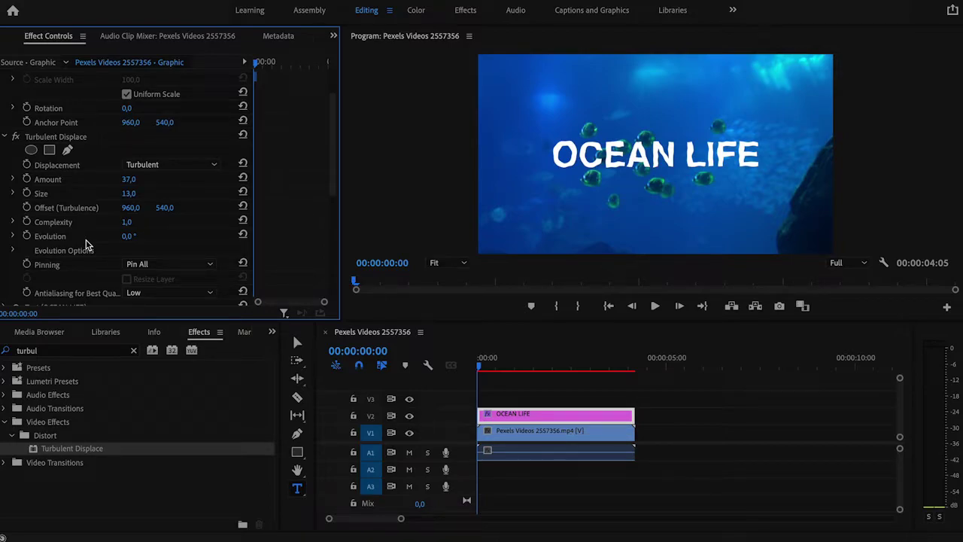
pyautogui.moveTo(279, 65); pyautogui.dragTo(245, 70)
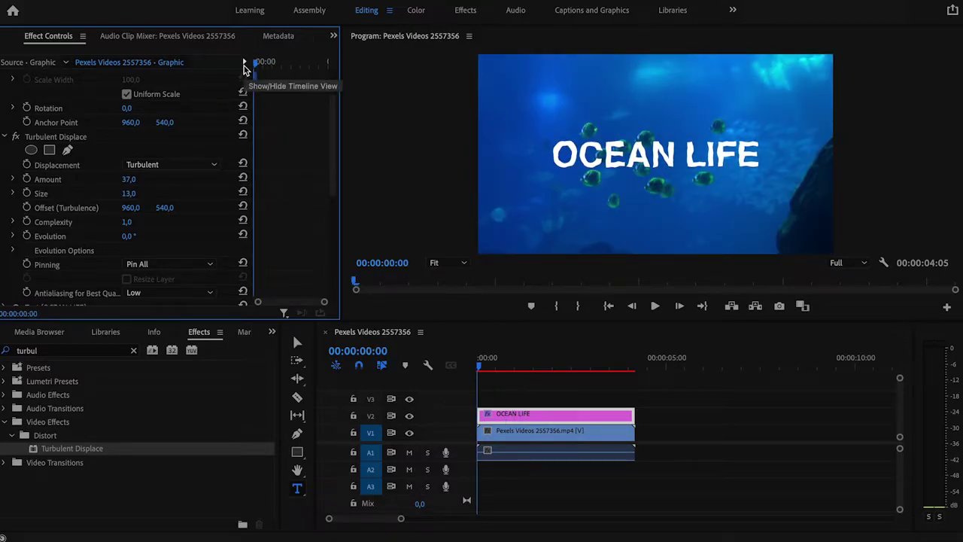
# Step: Keyframe Evolution from 0° at the start to over two rotations at the clip end, 4:05
pyautogui.click(26, 236)
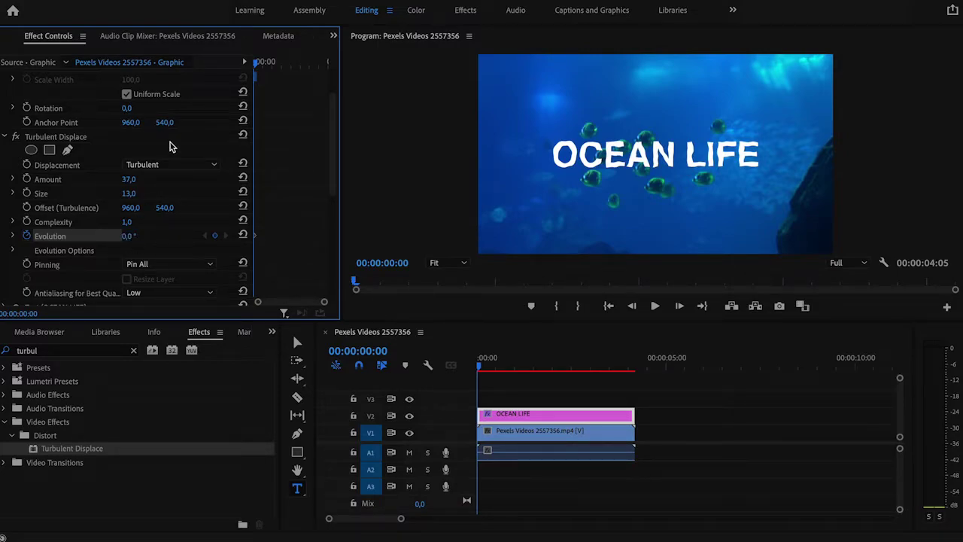
pyautogui.click(257, 67)
pyautogui.moveTo(257, 66); pyautogui.dragTo(353, 71)
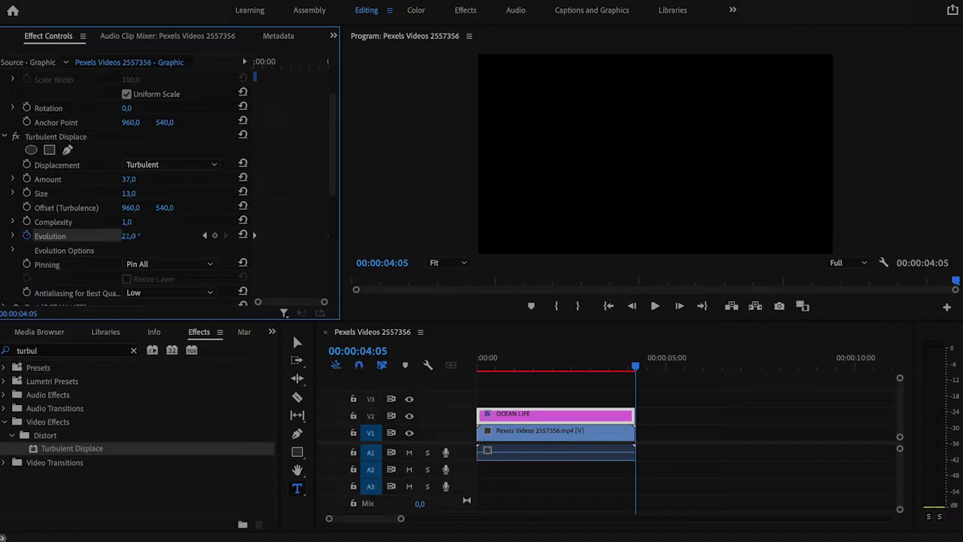
pyautogui.moveTo(129, 235); pyautogui.dragTo(129, 238)
pyautogui.moveTo(130, 238); pyautogui.dragTo(301, 237)
pyautogui.moveTo(339, 230); pyautogui.dragTo(376, 230)
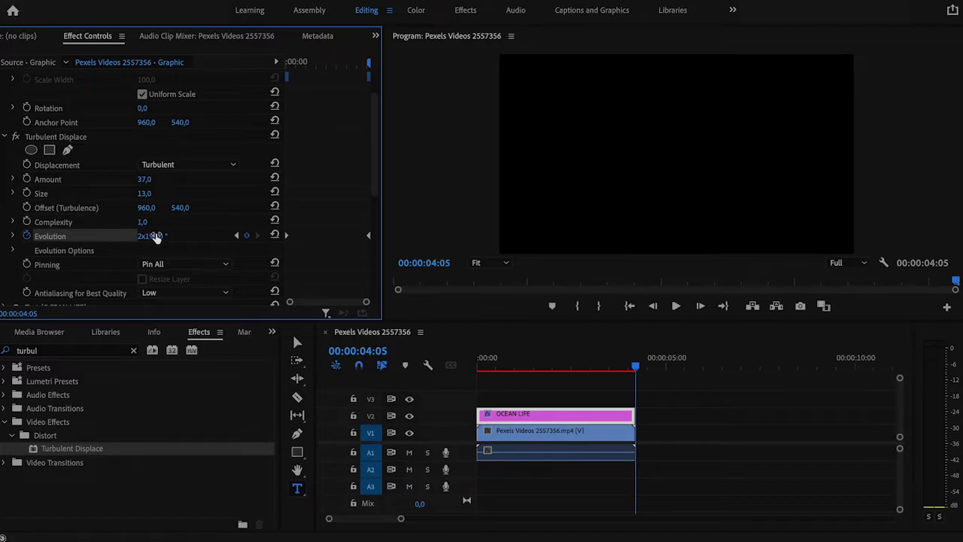
pyautogui.click(456, 373)
pyautogui.press('Home')
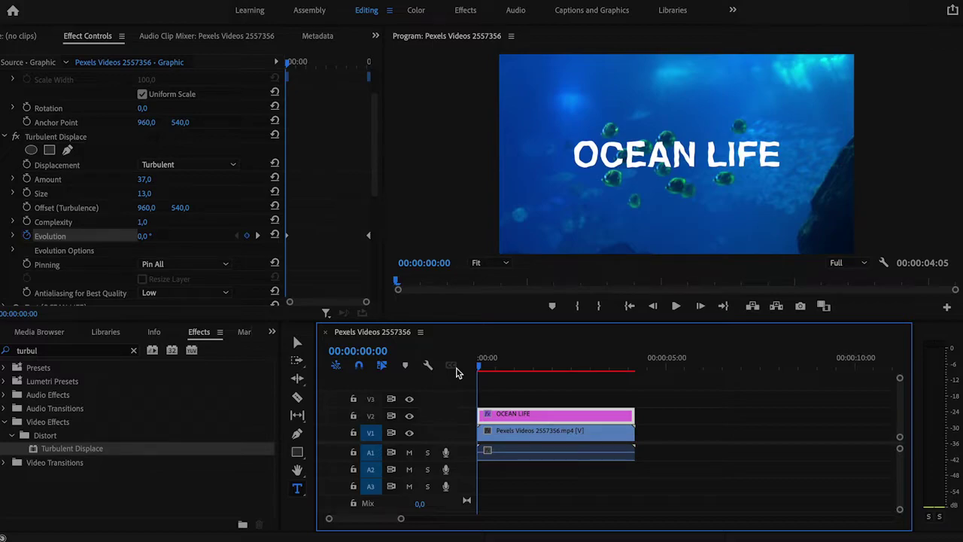
# Step: Raise the end Evolution keyframe to 8x210° and play back the faster-warping title
pyautogui.press('End')
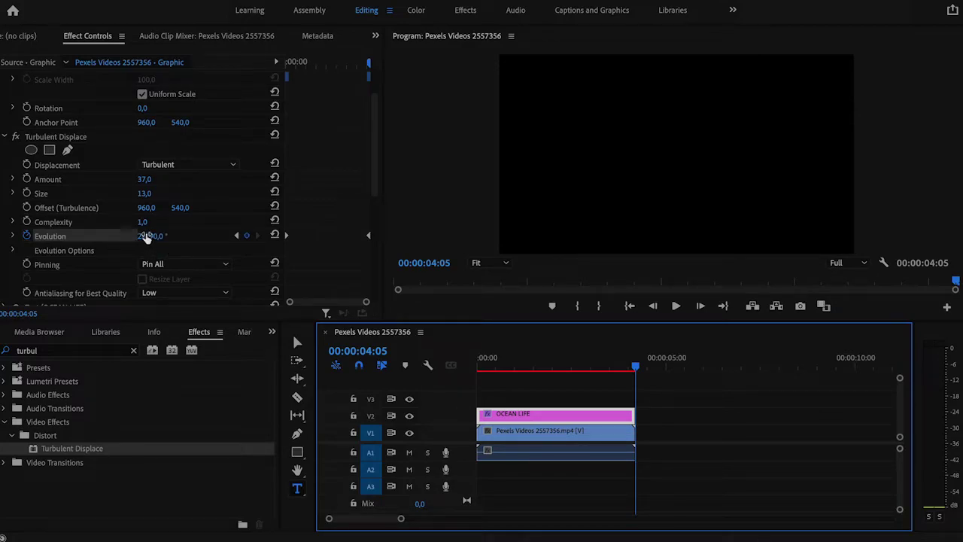
pyautogui.moveTo(150, 238); pyautogui.dragTo(158, 237)
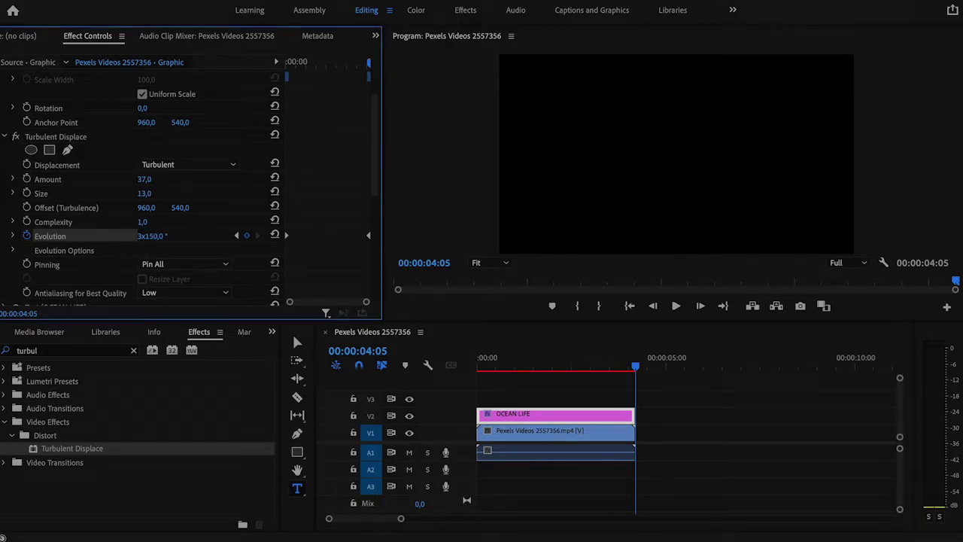
pyautogui.moveTo(150, 236); pyautogui.dragTo(173, 236)
pyautogui.moveTo(636, 366); pyautogui.dragTo(456, 365)
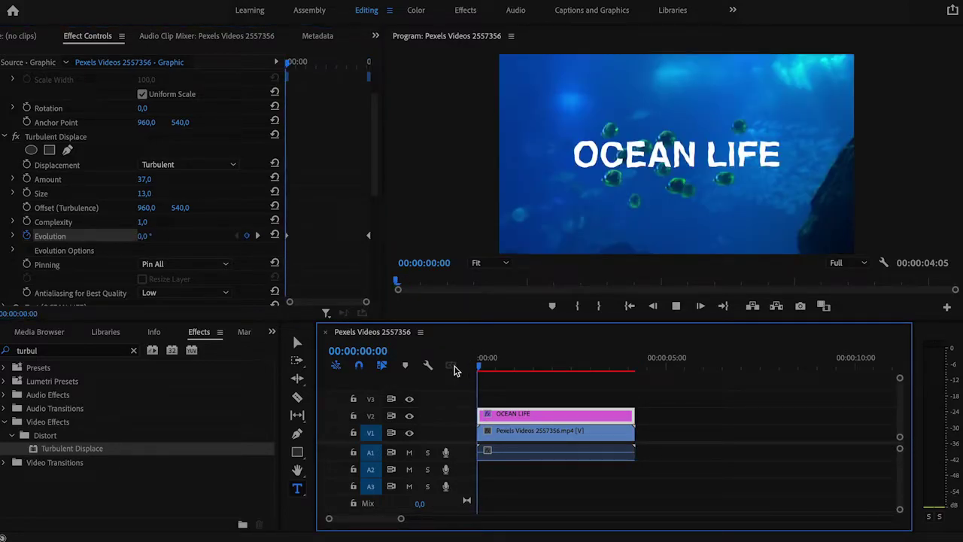
pyautogui.press('space')
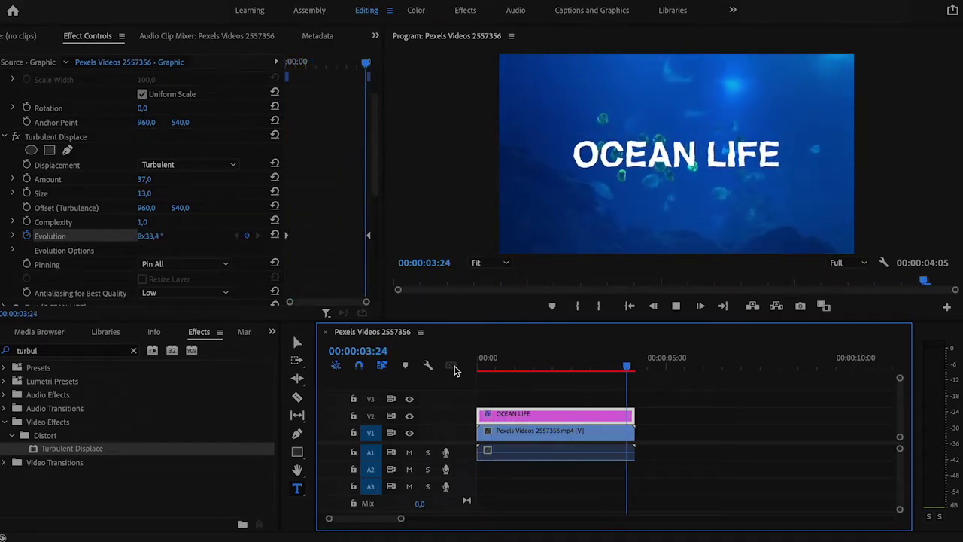
pyautogui.rightClick(287, 239)
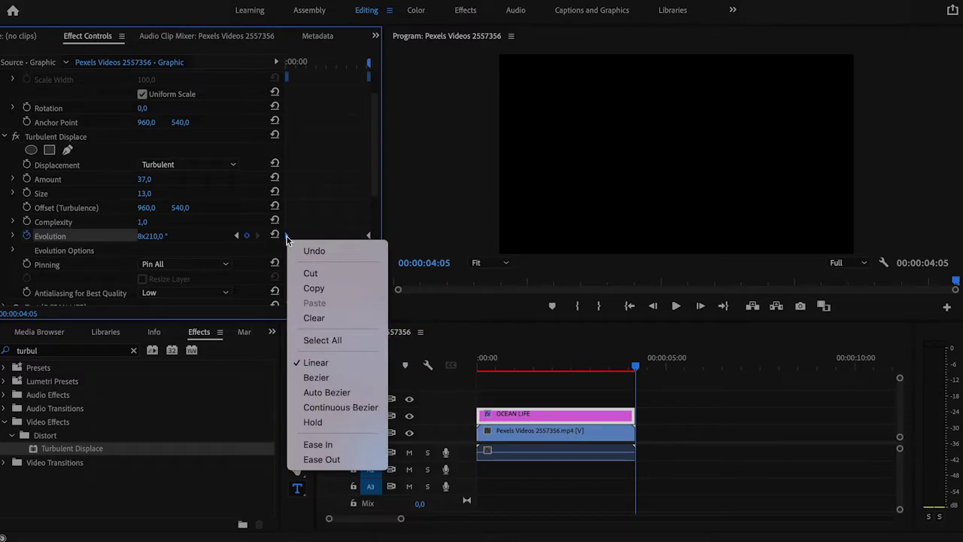
# Step: Apply Ease Out to the first Evolution keyframe and Ease In to the last
pyautogui.click(323, 459)
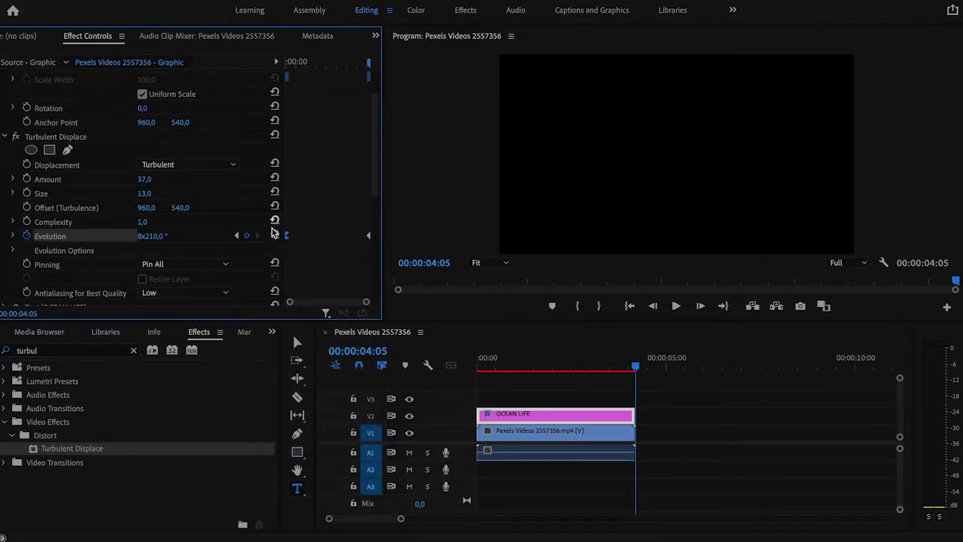
pyautogui.rightClick(368, 239)
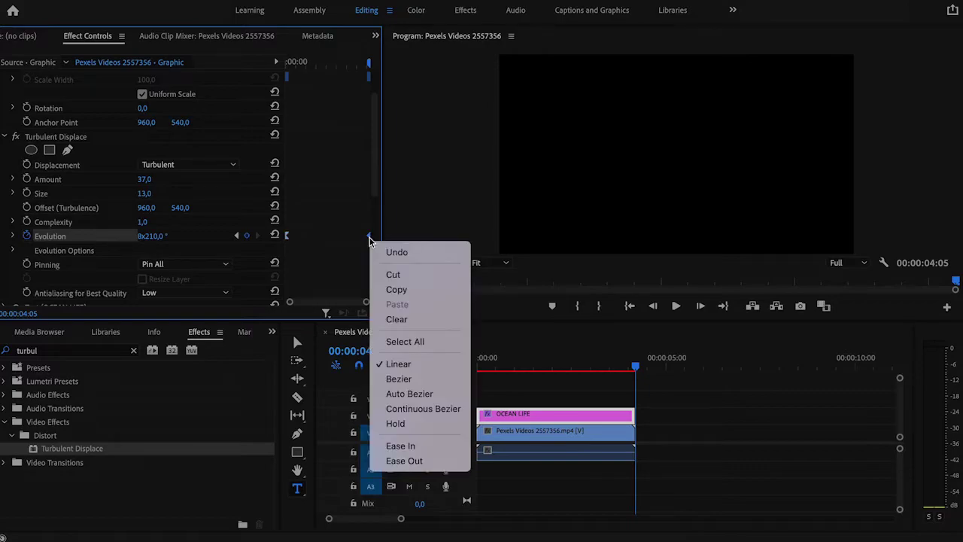
pyautogui.click(444, 445)
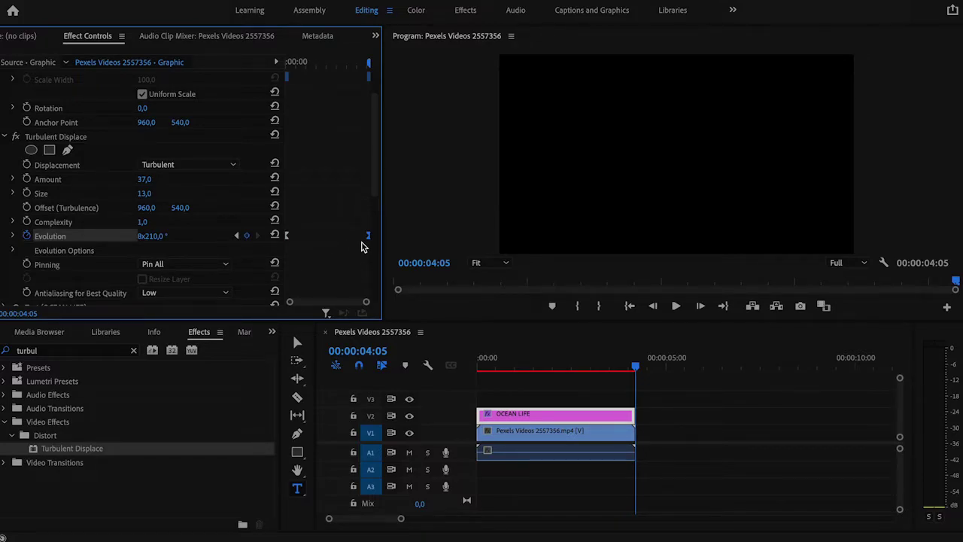
# Step: Render the sequence preview, then select every clip in the sequence
pyautogui.press('Return')
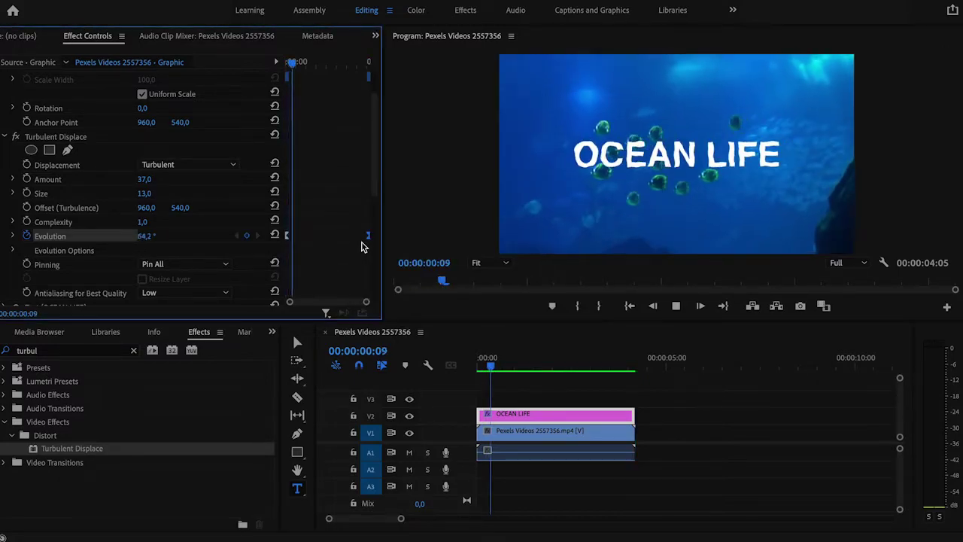
pyautogui.click(448, 376)
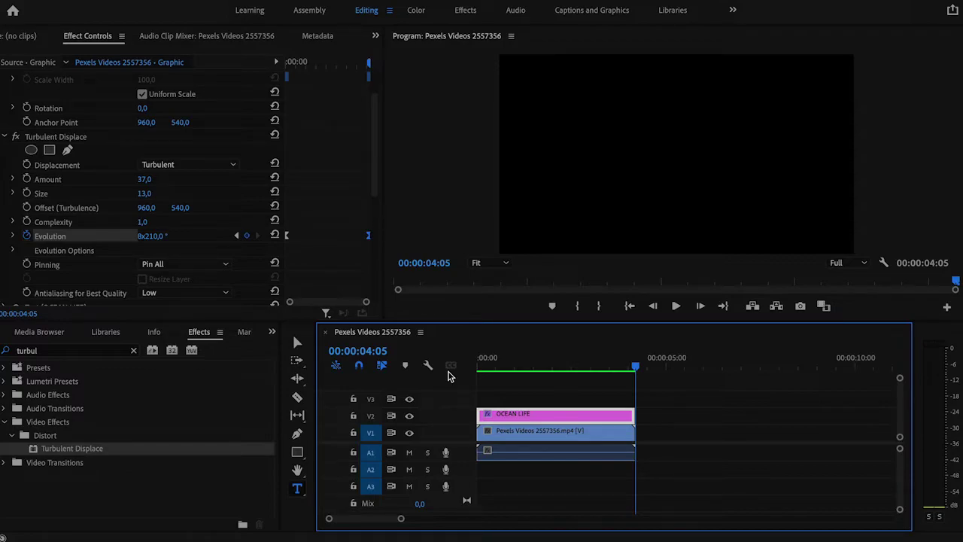
pyautogui.hotkey('ctrl', 'a')
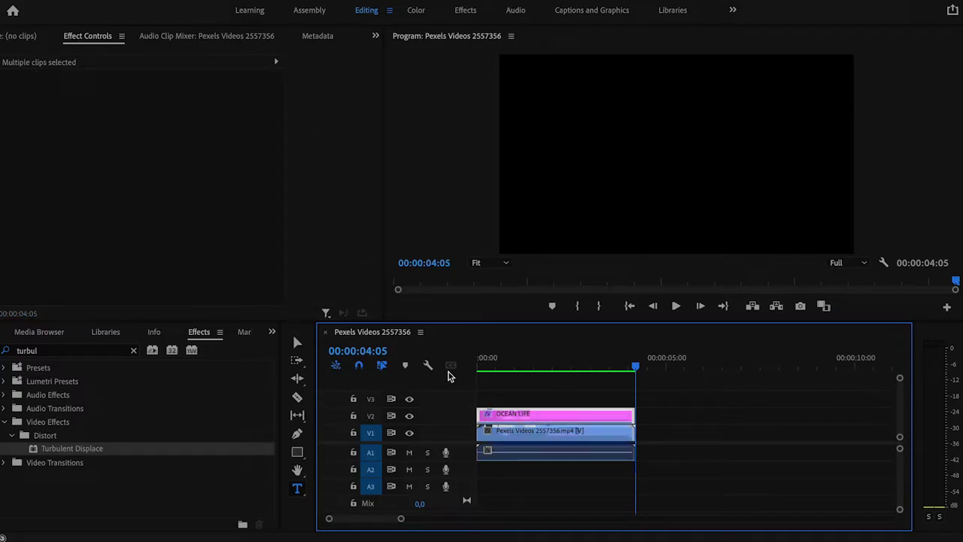
# Step: Paste a copy of the video and title clips at 04:19, right after the originals
pyautogui.click(657, 368)
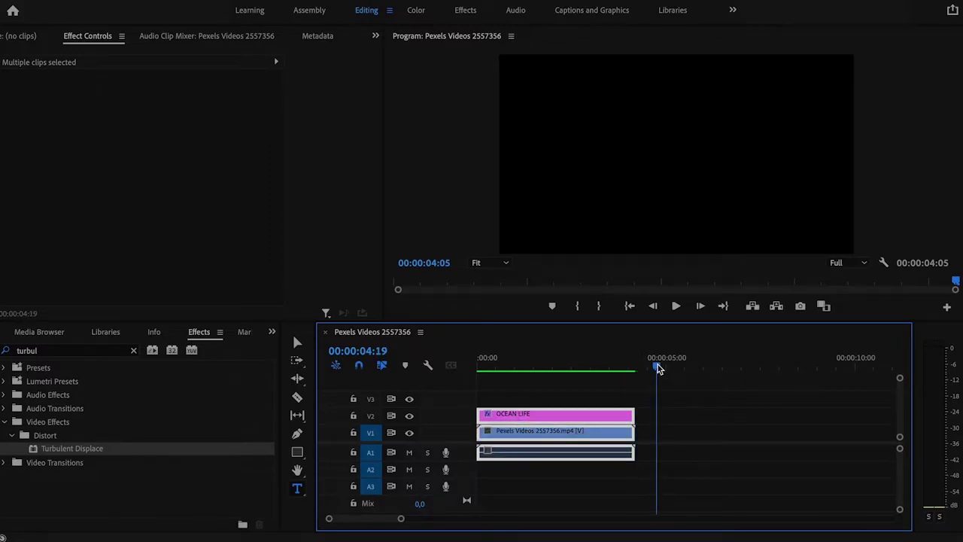
pyautogui.hotkey('ctrl', 'v')
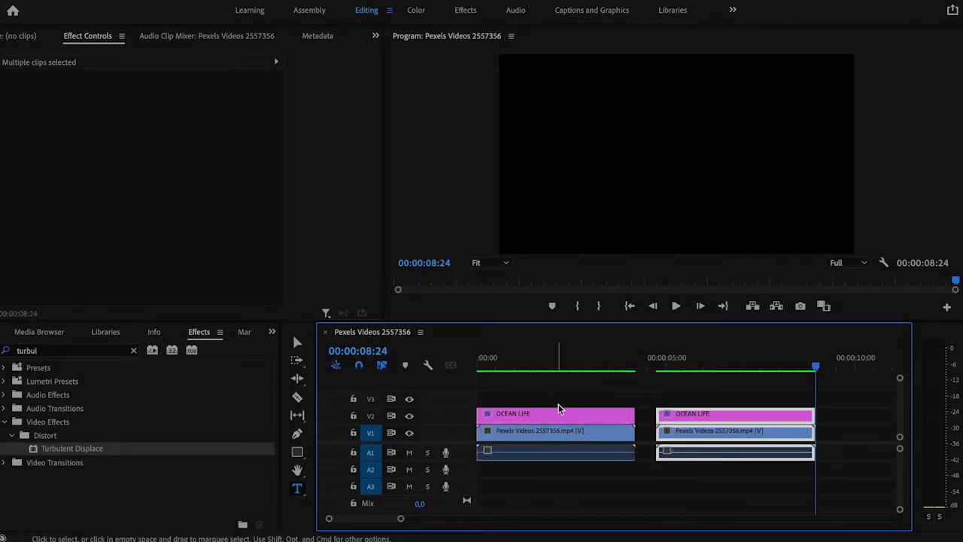
pyautogui.click(679, 367)
# Step: Turn off Evolution animation on the copied OCEAN LIFE title, deleting its keyframes
pyautogui.click(703, 413)
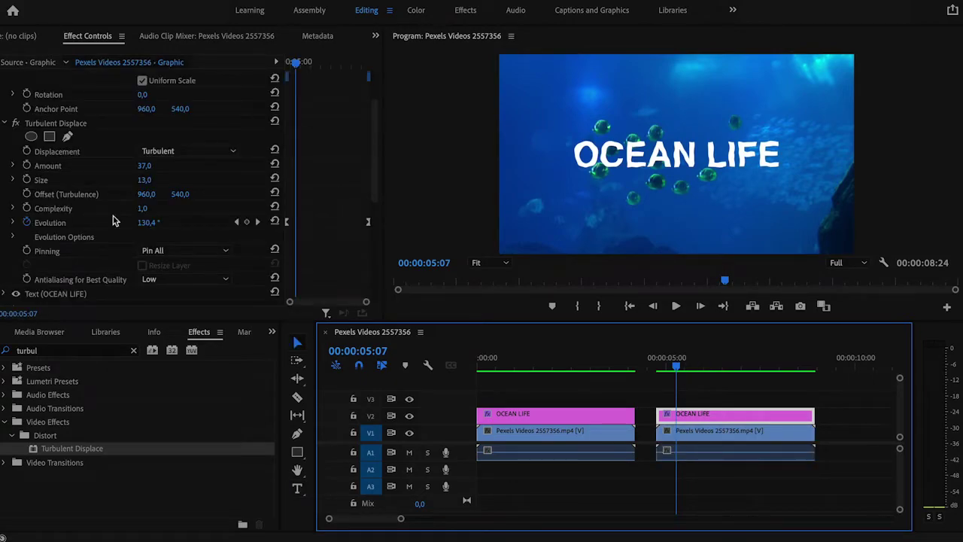
pyautogui.click(27, 223)
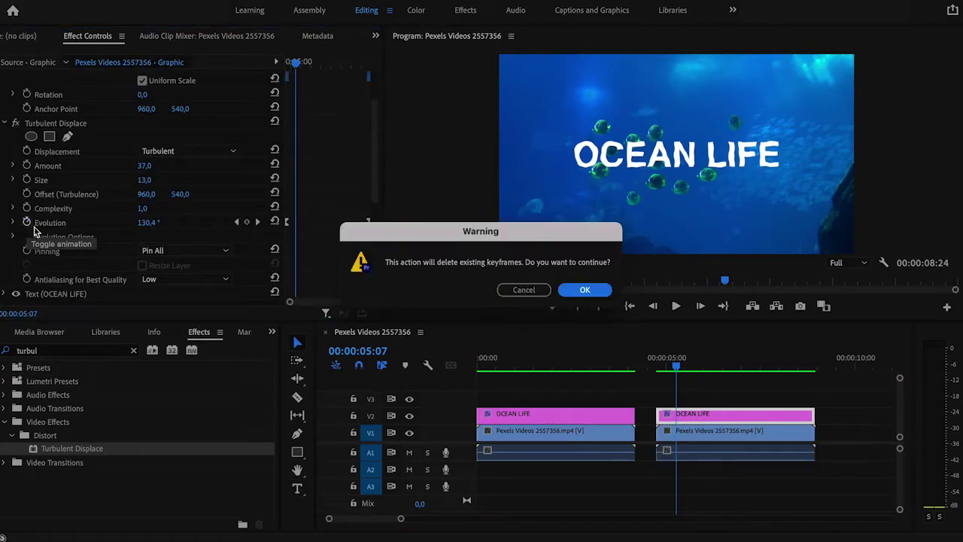
pyautogui.click(578, 289)
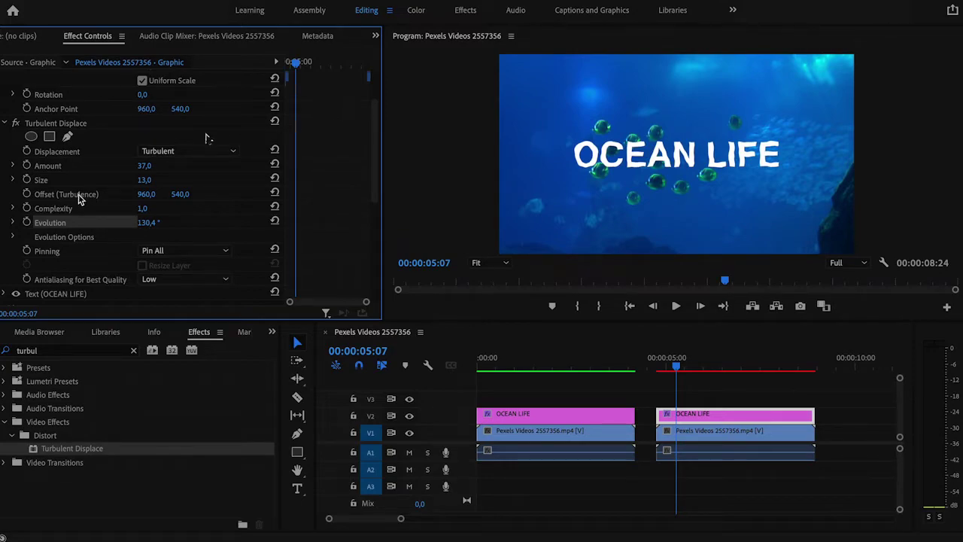
pyautogui.press('Up')
# Step: Start Offset keyframing on the copied title with Offset X at 500
pyautogui.click(26, 194)
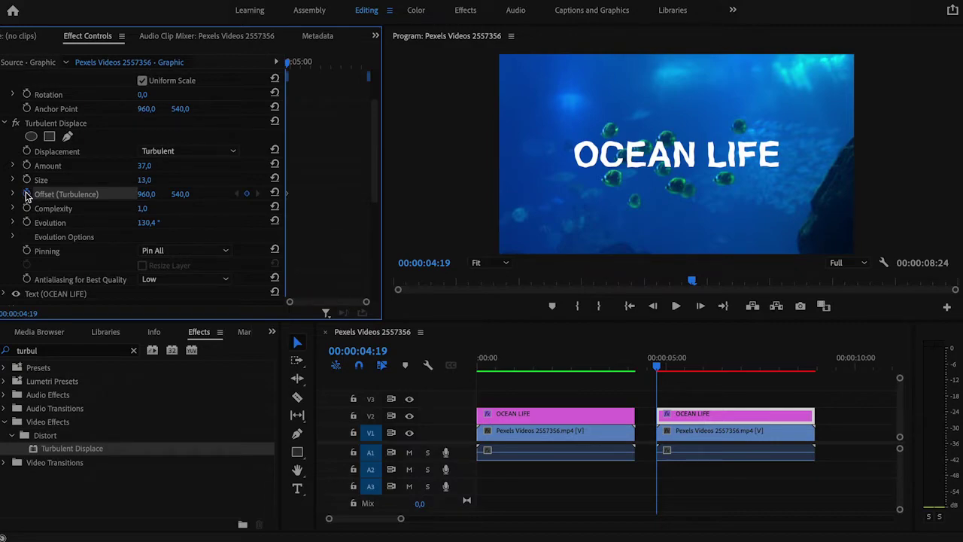
pyautogui.click(146, 194)
pyautogui.write('500')
pyautogui.press('Return')
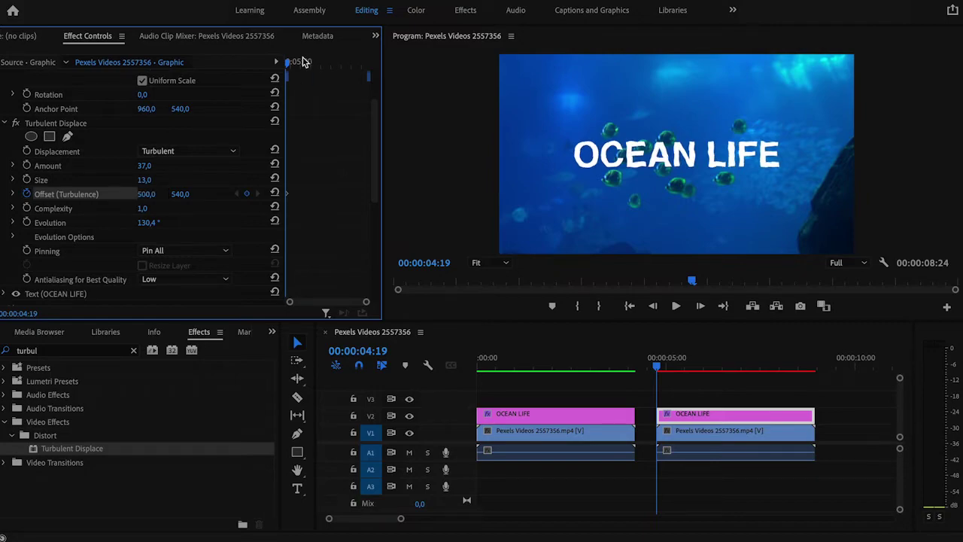
# Step: Add an Offset keyframe at the clip end with X 1500, then close the gap between clip pairs
pyautogui.moveTo(289, 64); pyautogui.dragTo(395, 68)
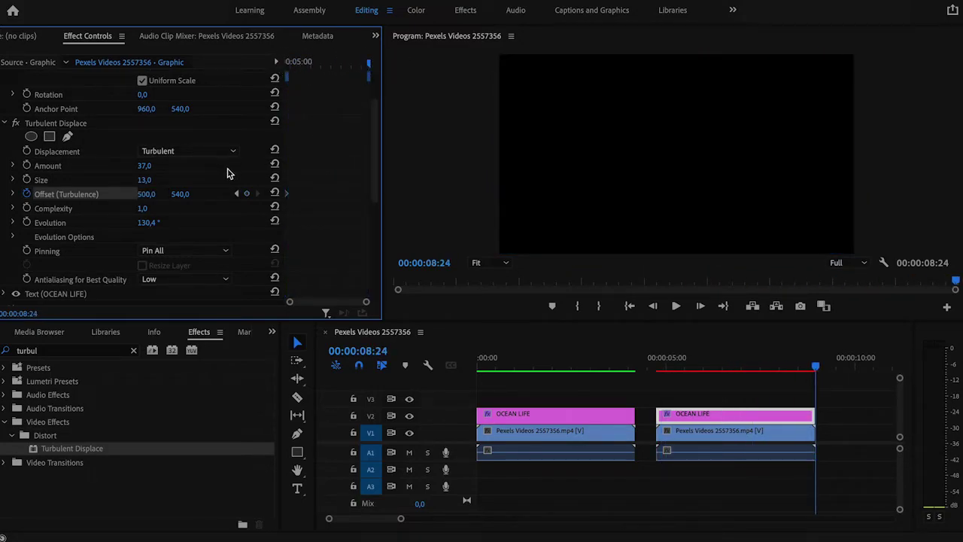
pyautogui.click(247, 195)
pyautogui.click(150, 193)
pyautogui.write('1500,0')
pyautogui.press('Return')
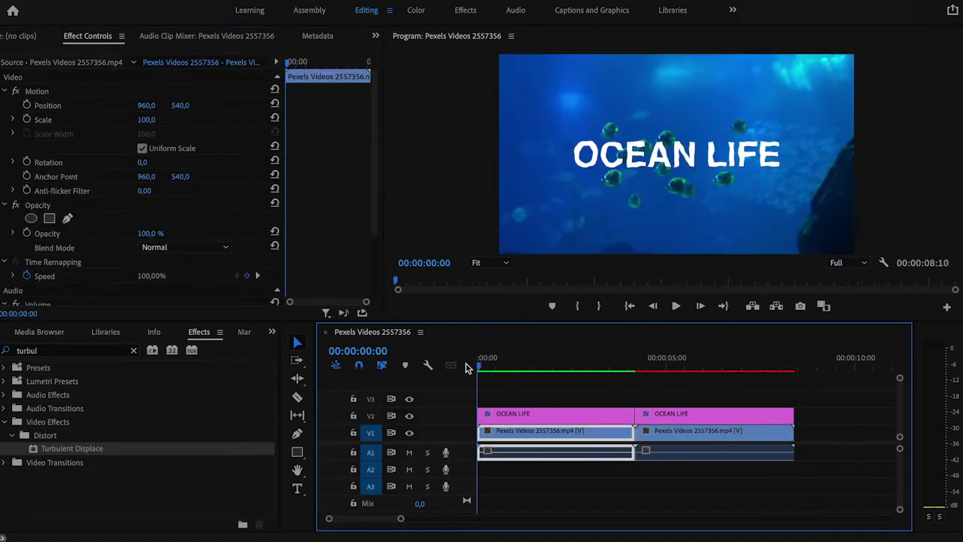
pyautogui.press('space')
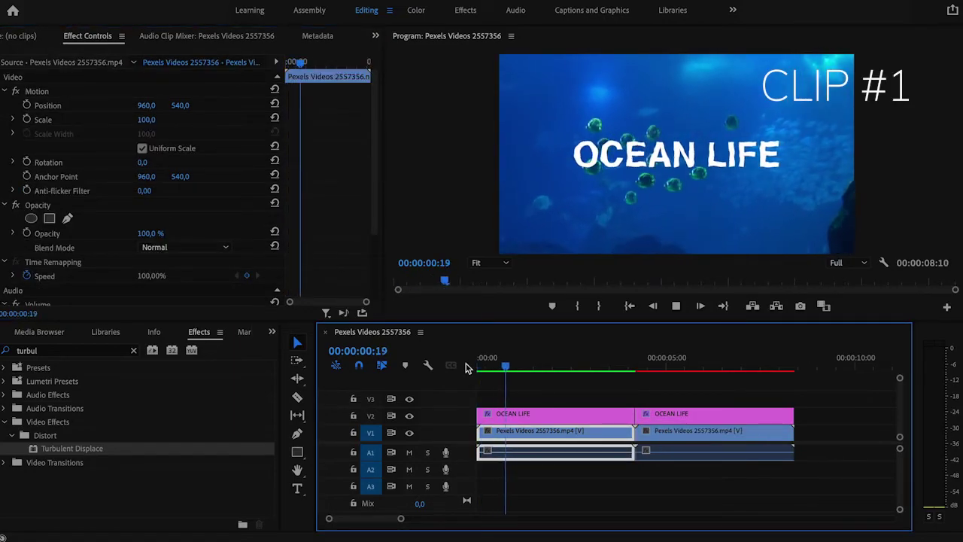